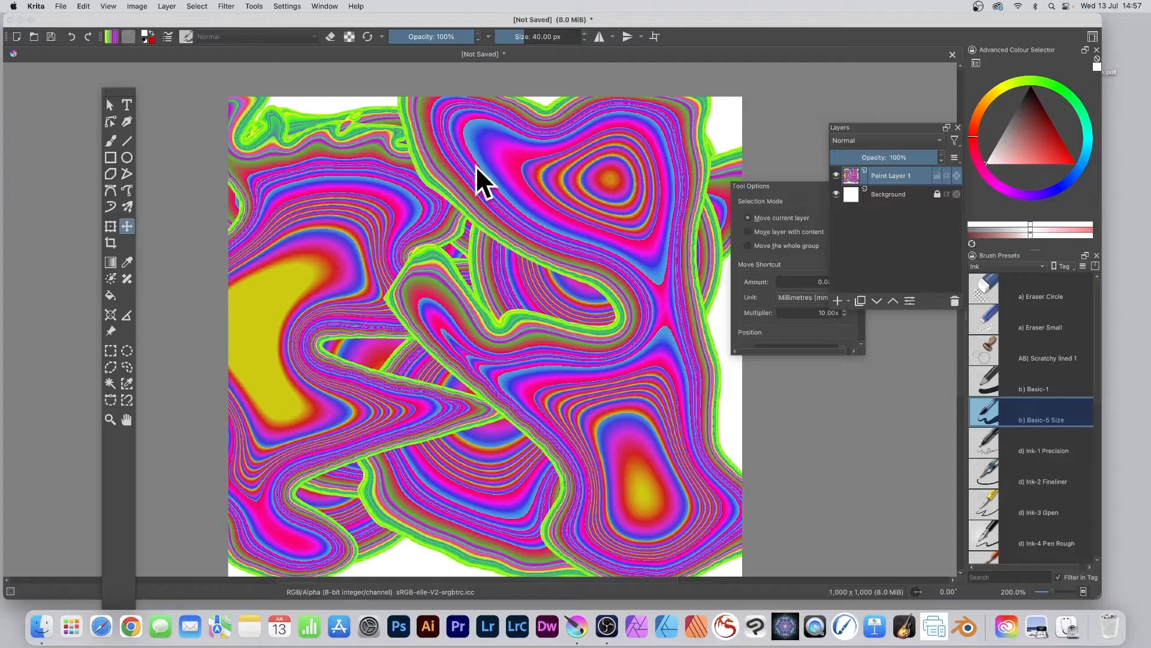
- Outline a jagged freehand selection across the middle of the canvas and fill it with the striped green-to-purple gradient
{"action": "left_click", "coordinate": [128, 365]}
{"action": "mouse_move", "coordinate": [324, 105]}
{"action": "left_mouse_down"}
{"action": "mouse_move", "coordinate": [279, 294]}
{"action": "mouse_move", "coordinate": [297, 405]}
{"action": "mouse_move", "coordinate": [349, 496]}
{"action": "mouse_move", "coordinate": [505, 533]}
{"action": "mouse_move", "coordinate": [565, 482]}
{"action": "mouse_move", "coordinate": [360, 424]}
{"action": "mouse_move", "coordinate": [534, 391]}
{"action": "mouse_move", "coordinate": [612, 351]}
{"action": "mouse_move", "coordinate": [420, 327]}
{"action": "mouse_move", "coordinate": [598, 304]}
{"action": "mouse_move", "coordinate": [683, 271]}
{"action": "mouse_move", "coordinate": [537, 207]}
{"action": "mouse_move", "coordinate": [627, 189]}
{"action": "mouse_move", "coordinate": [578, 141]}
{"action": "mouse_move", "coordinate": [391, 183]}
{"action": "mouse_move", "coordinate": [395, 109]}
{"action": "mouse_move", "coordinate": [340, 138]}
{"action": "mouse_move", "coordinate": [371, 98]}
{"action": "mouse_move", "coordinate": [364, 83]}
{"action": "mouse_move", "coordinate": [326, 105]}
{"action": "left_mouse_up"}
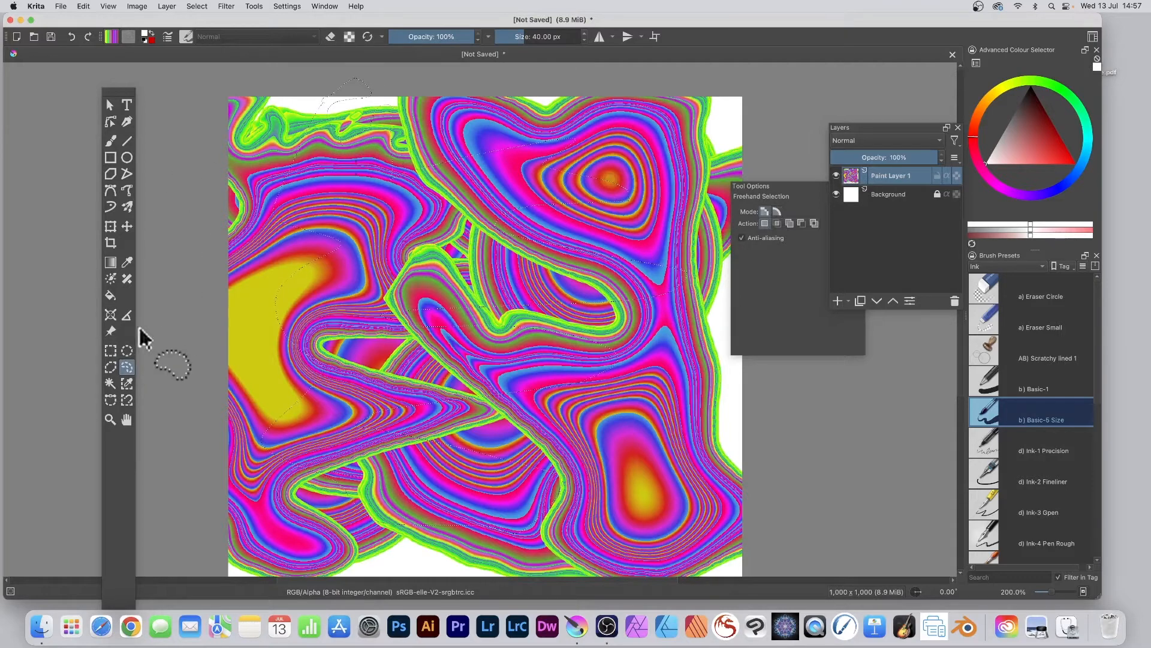
{"action": "left_click", "coordinate": [111, 262]}
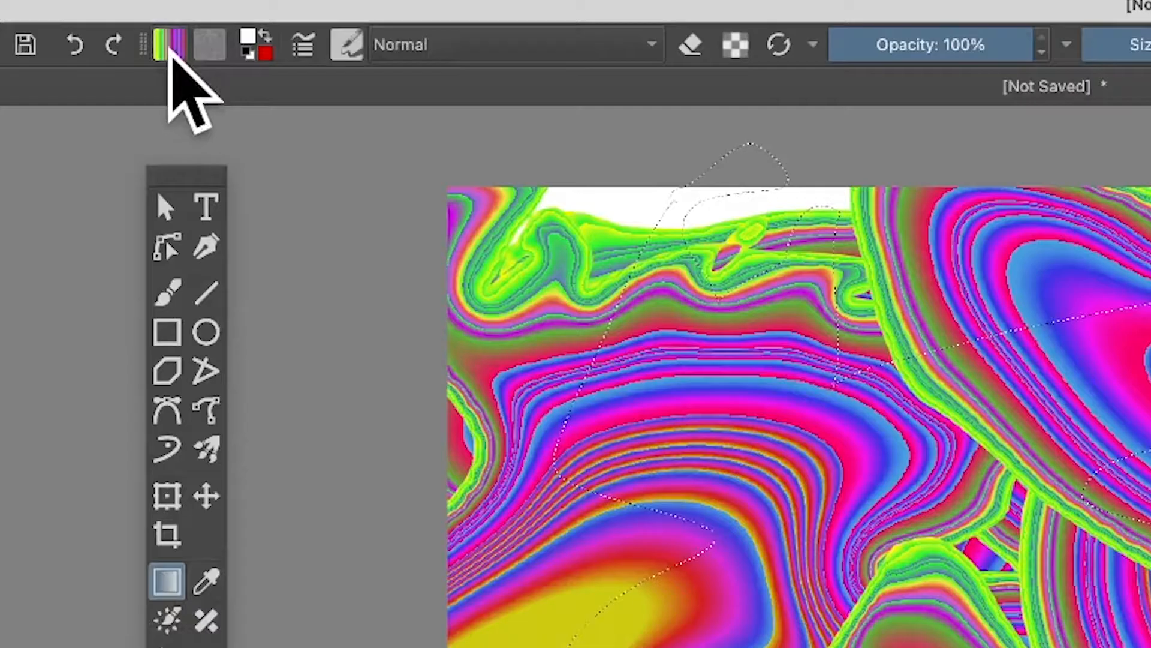
{"action": "left_click", "coordinate": [110, 36]}
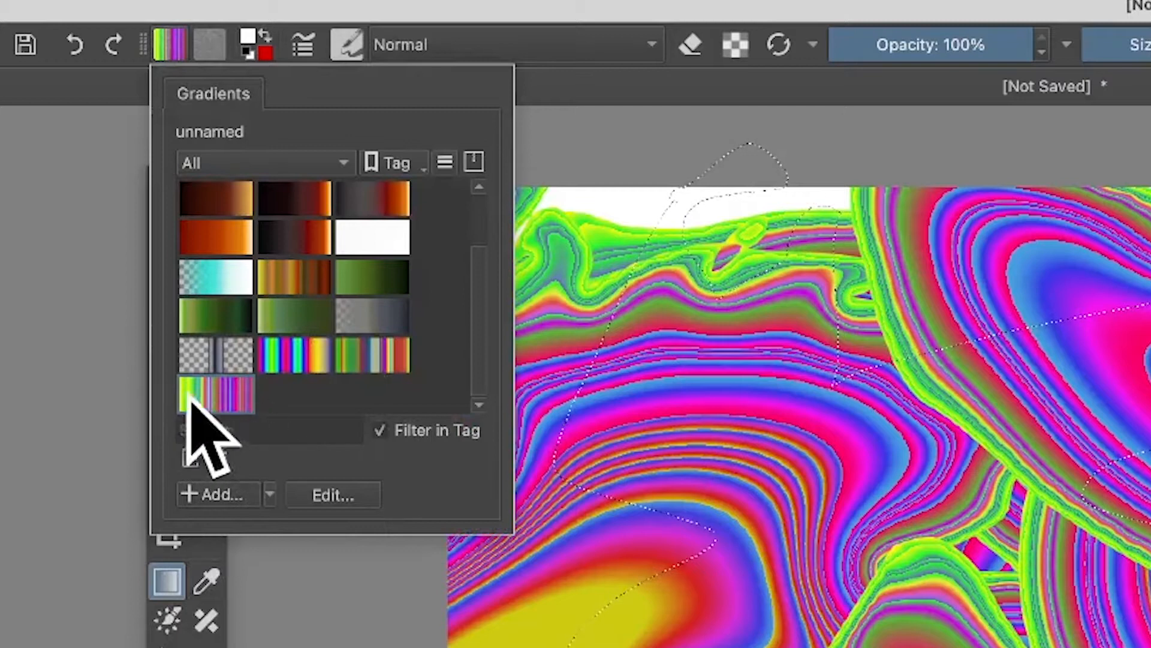
{"action": "mouse_move", "coordinate": [252, 400]}
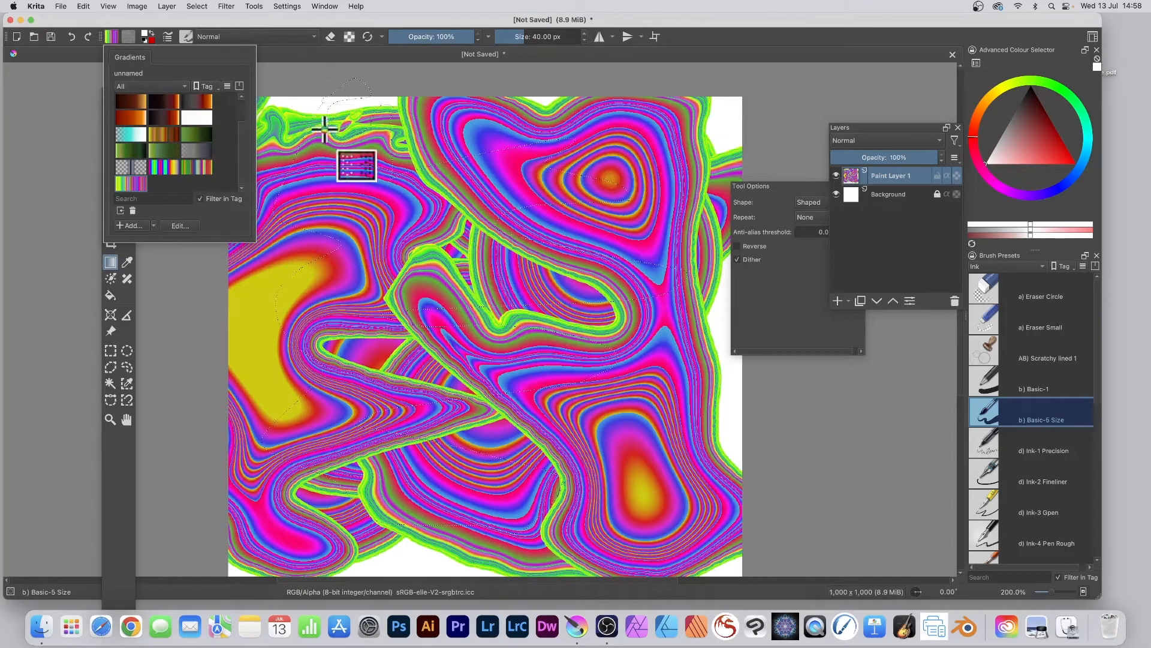
{"action": "left_click", "coordinate": [311, 473]}
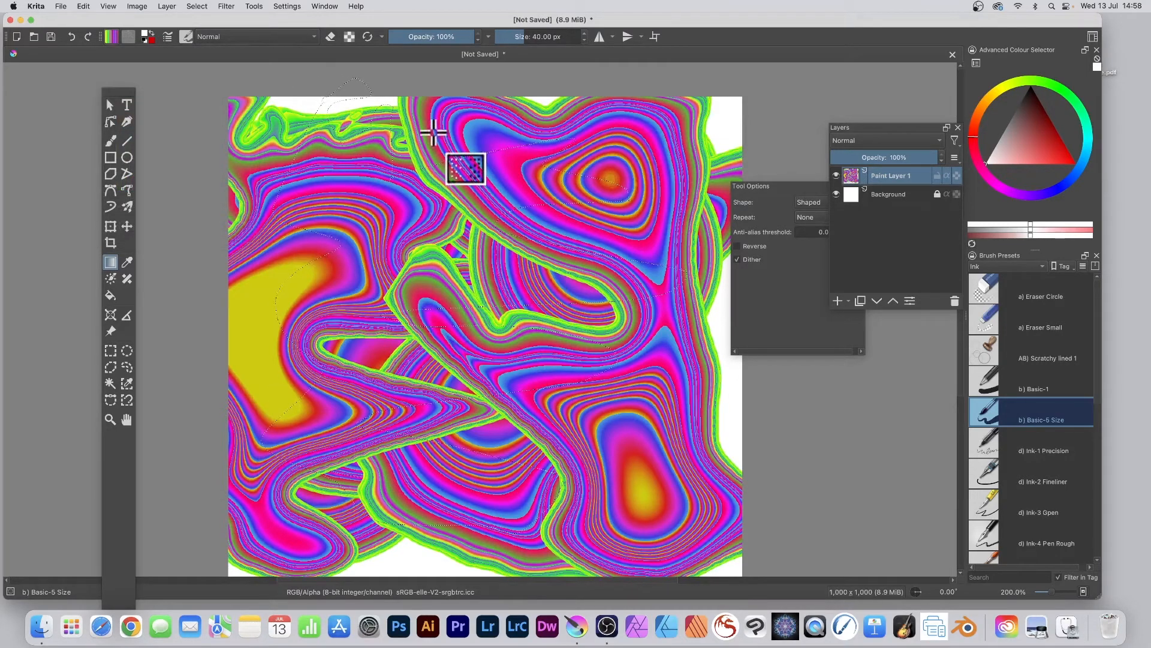
{"action": "left_click_drag", "start_coordinate": [432, 135], "coordinate": [306, 461]}
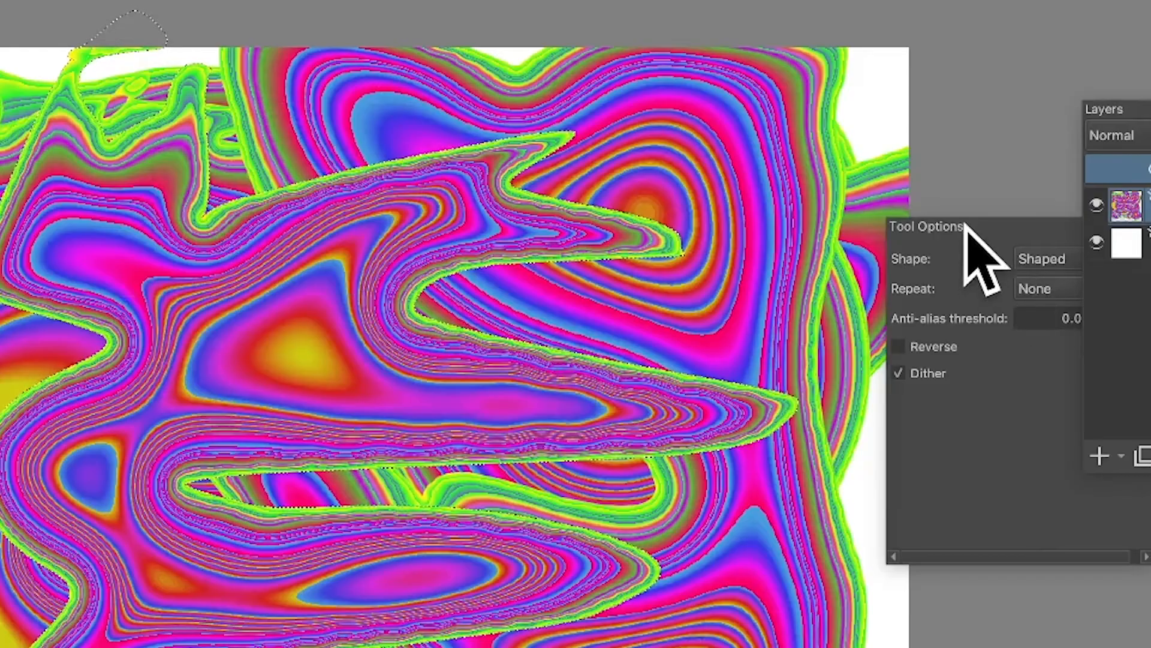
- Move the gradient's tool options clear of the layer list and choose Shaped as the gradient shape
{"action": "left_click_drag", "start_coordinate": [771, 186], "coordinate": [699, 167]}
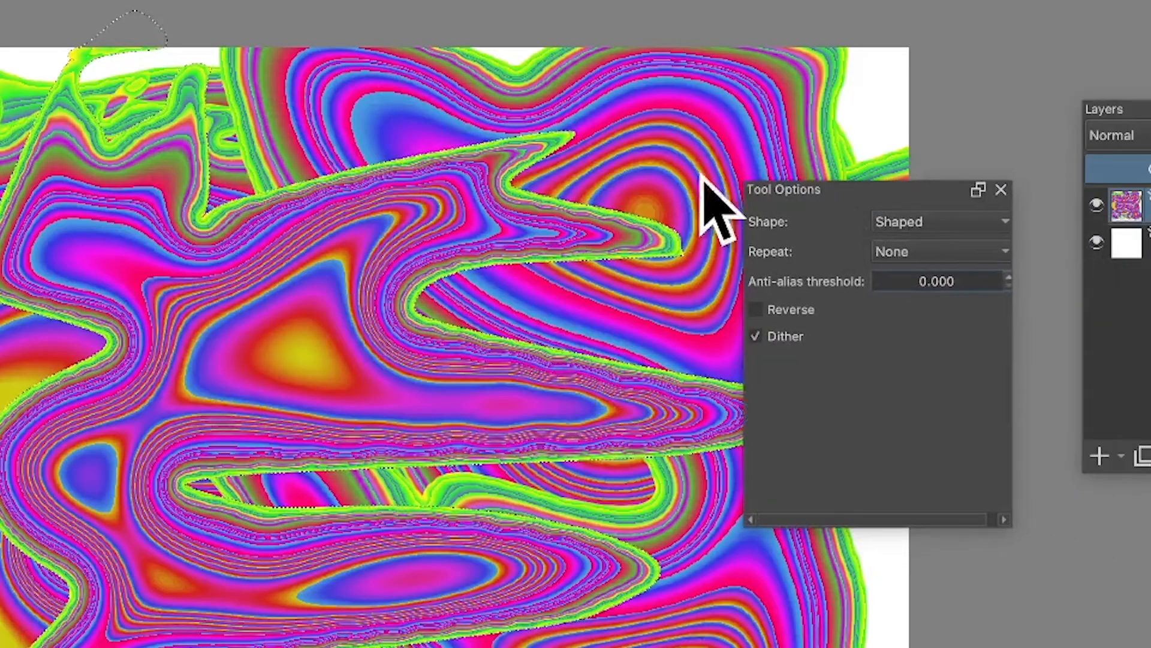
{"action": "left_click", "coordinate": [928, 222]}
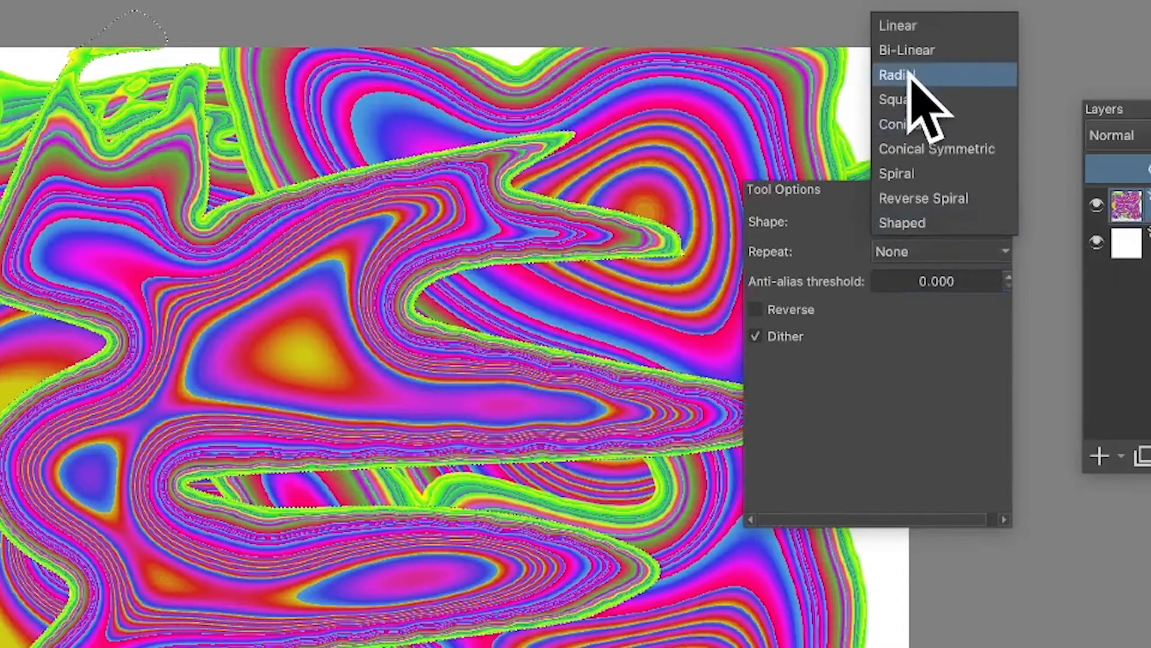
{"action": "left_click", "coordinate": [923, 223]}
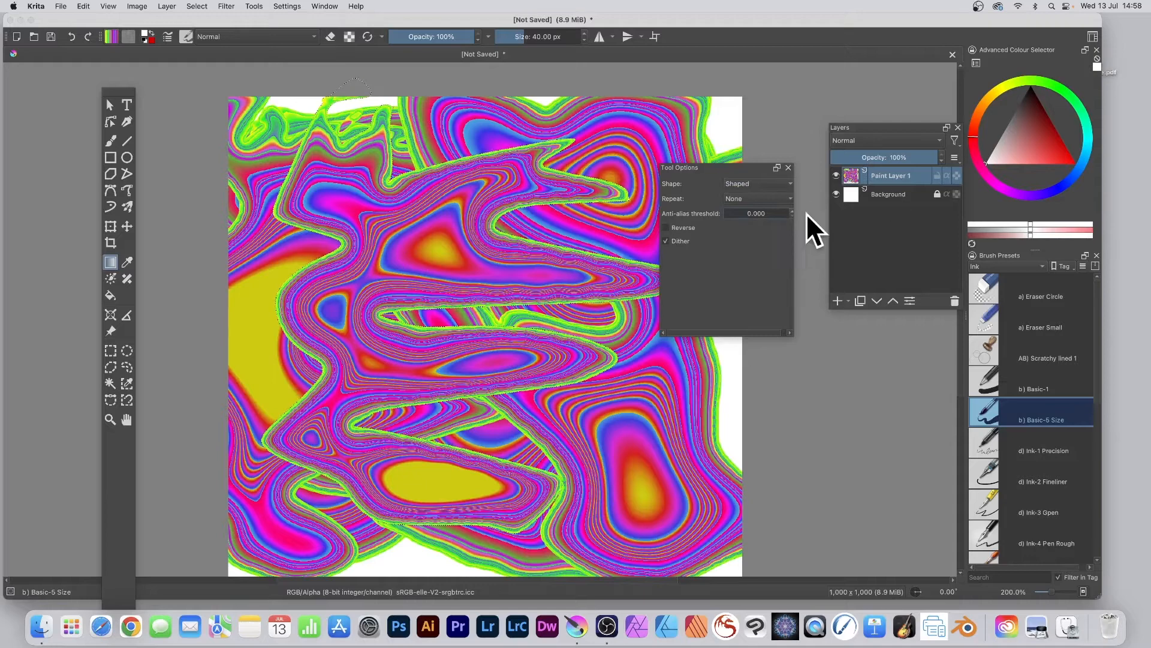
{"action": "left_click", "coordinate": [749, 185]}
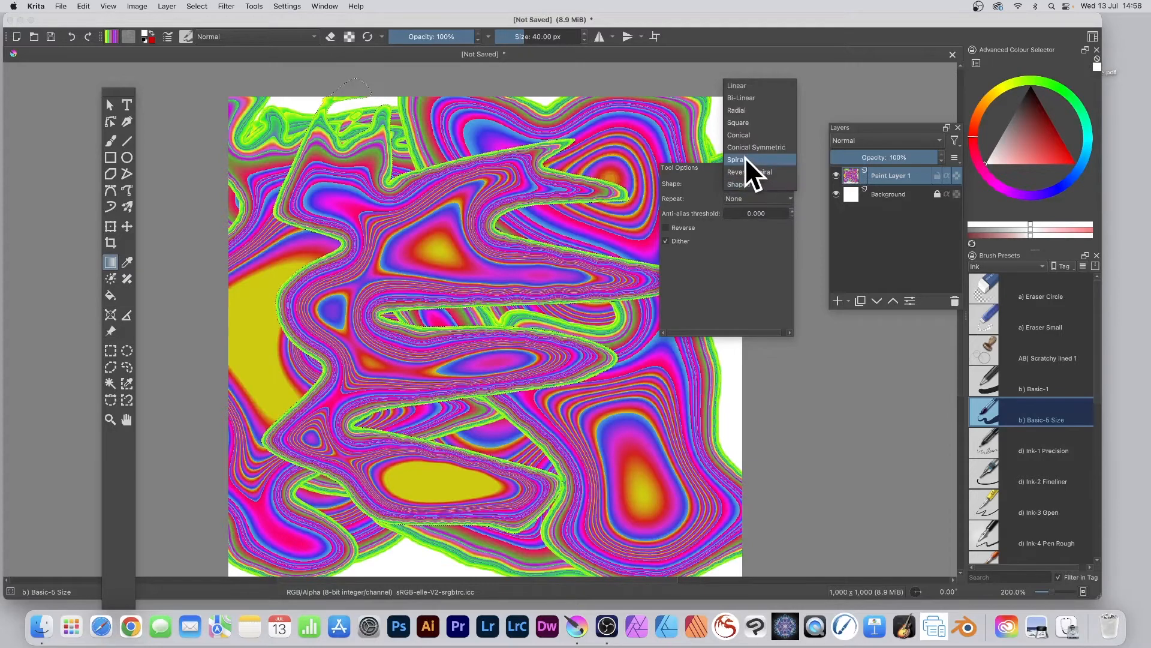
{"action": "left_click", "coordinate": [745, 184]}
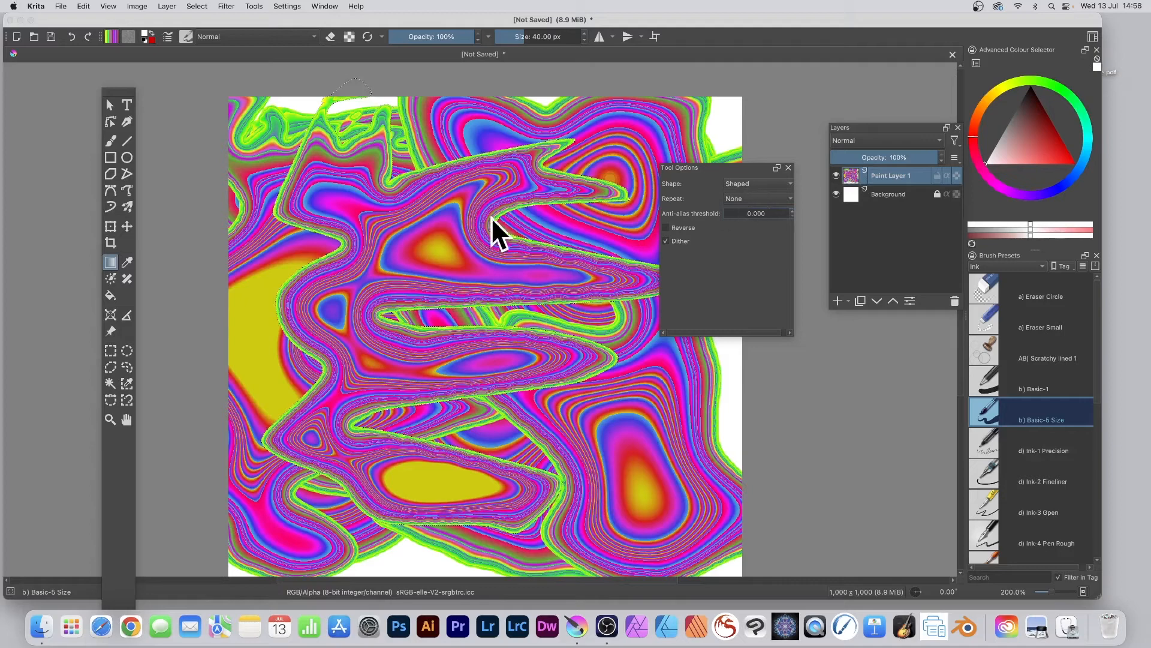
- Outline a winding freehand selection from the canvas's top centre to its lower right and fill it with the shaped gradient
{"action": "left_click", "coordinate": [127, 367]}
{"action": "mouse_move", "coordinate": [552, 391]}
{"action": "left_mouse_down"}
{"action": "mouse_move", "coordinate": [514, 372]}
{"action": "mouse_move", "coordinate": [587, 526]}
{"action": "mouse_move", "coordinate": [669, 540]}
{"action": "mouse_move", "coordinate": [734, 567]}
{"action": "mouse_move", "coordinate": [778, 509]}
{"action": "mouse_move", "coordinate": [722, 396]}
{"action": "mouse_move", "coordinate": [592, 262]}
{"action": "mouse_move", "coordinate": [617, 99]}
{"action": "mouse_move", "coordinate": [451, 146]}
{"action": "mouse_move", "coordinate": [481, 211]}
{"action": "mouse_move", "coordinate": [284, 350]}
{"action": "mouse_move", "coordinate": [340, 454]}
{"action": "mouse_move", "coordinate": [407, 502]}
{"action": "mouse_move", "coordinate": [477, 517]}
{"action": "mouse_move", "coordinate": [508, 352]}
{"action": "mouse_move", "coordinate": [577, 386]}
{"action": "mouse_move", "coordinate": [584, 432]}
{"action": "left_mouse_up"}
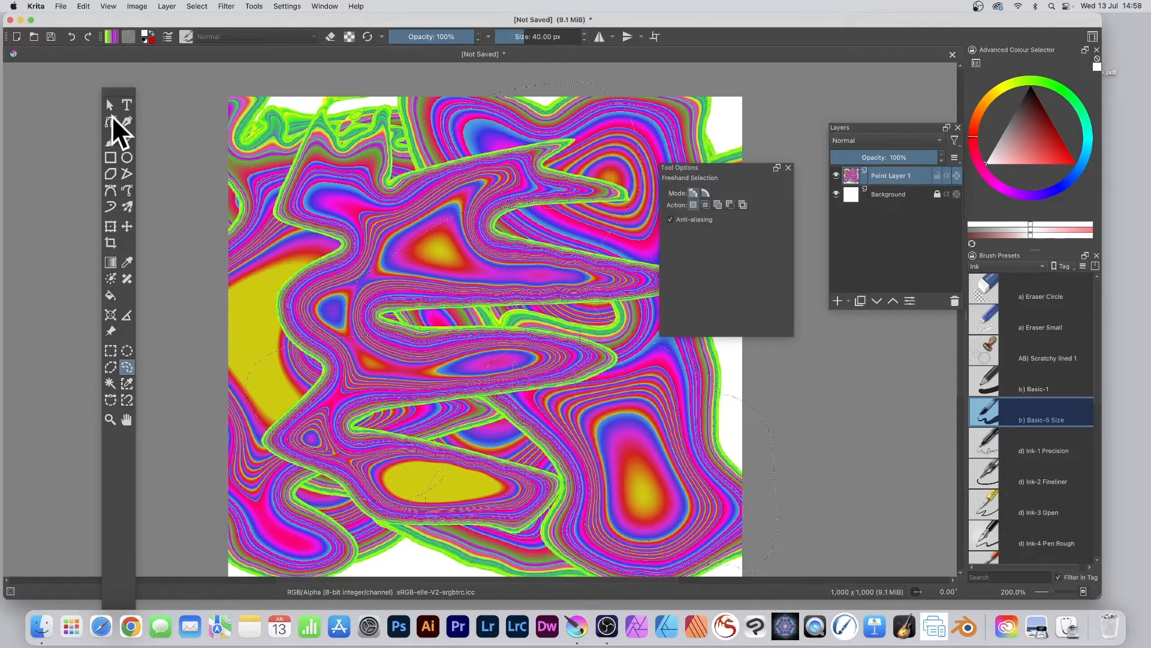
{"action": "left_click", "coordinate": [110, 262]}
{"action": "left_click_drag", "start_coordinate": [620, 276], "coordinate": [606, 464]}
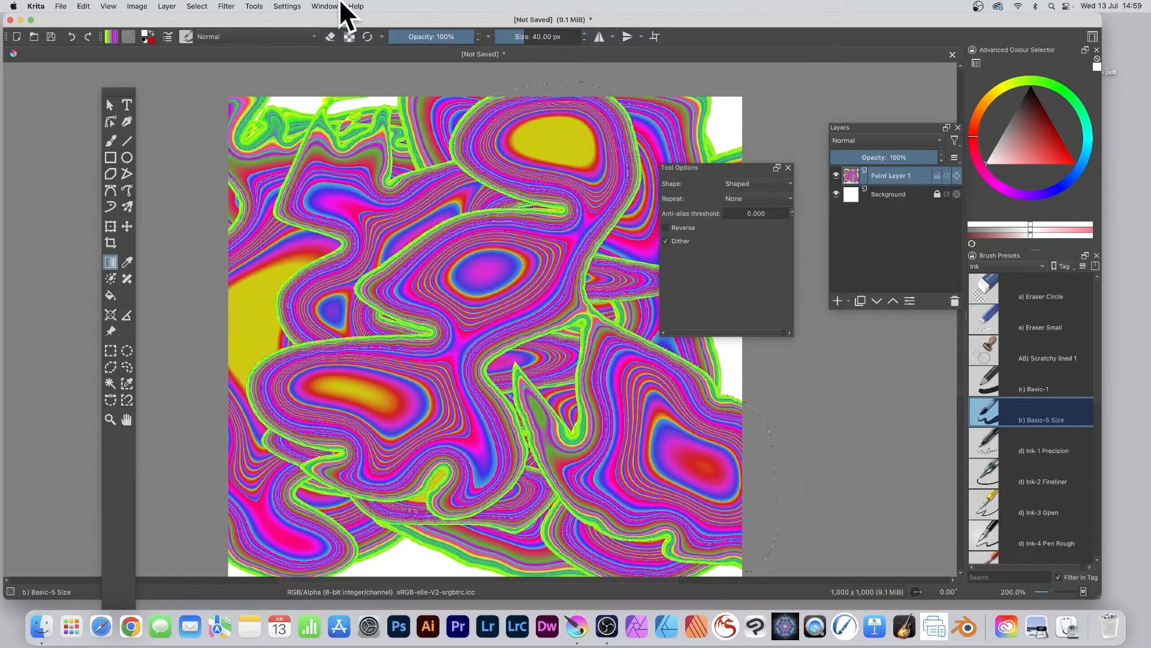
- Try inverting the selection and filling the rest of the canvas with the shaped gradient
{"action": "left_click", "coordinate": [196, 6]}
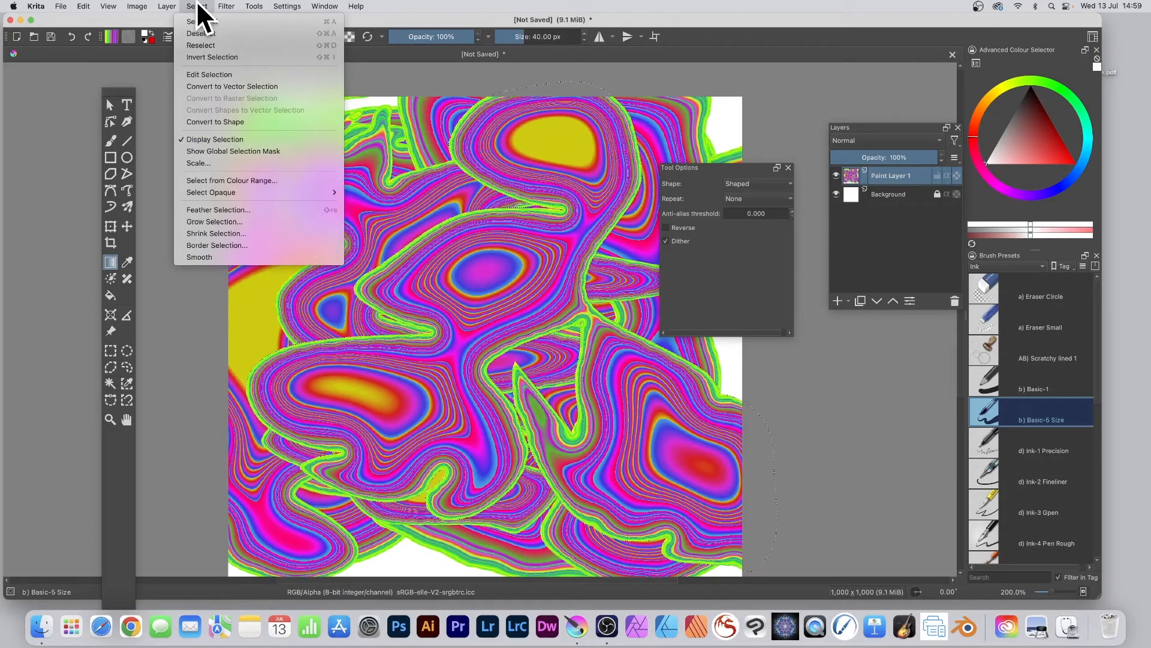
{"action": "left_click", "coordinate": [218, 57]}
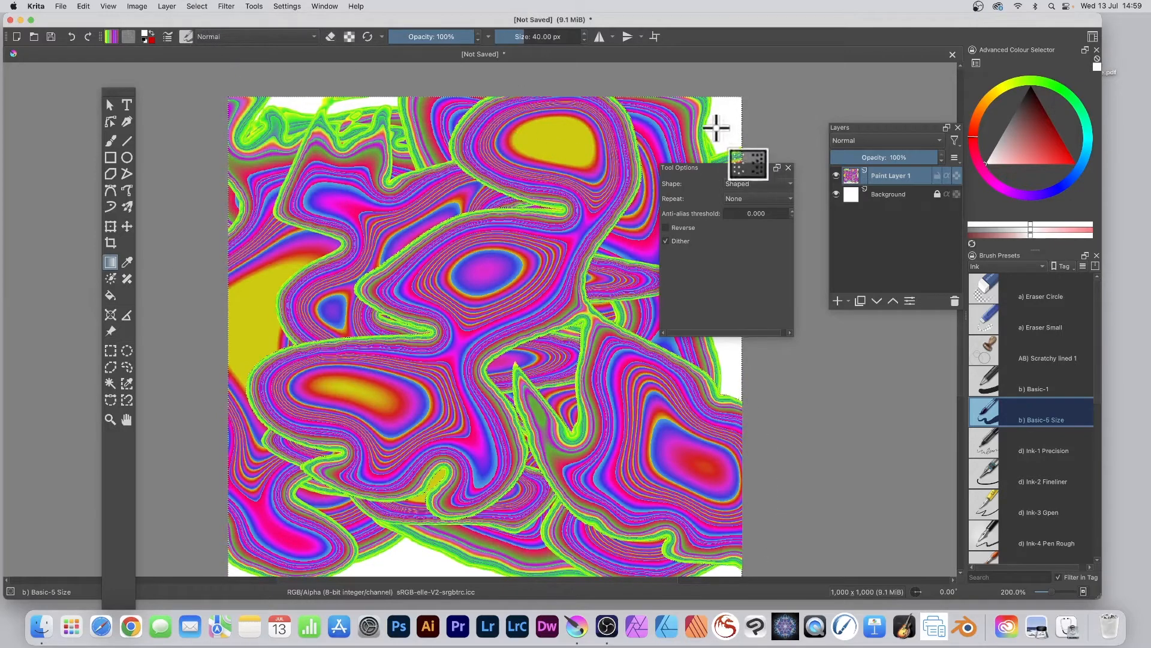
{"action": "left_click_drag", "start_coordinate": [688, 124], "coordinate": [402, 509]}
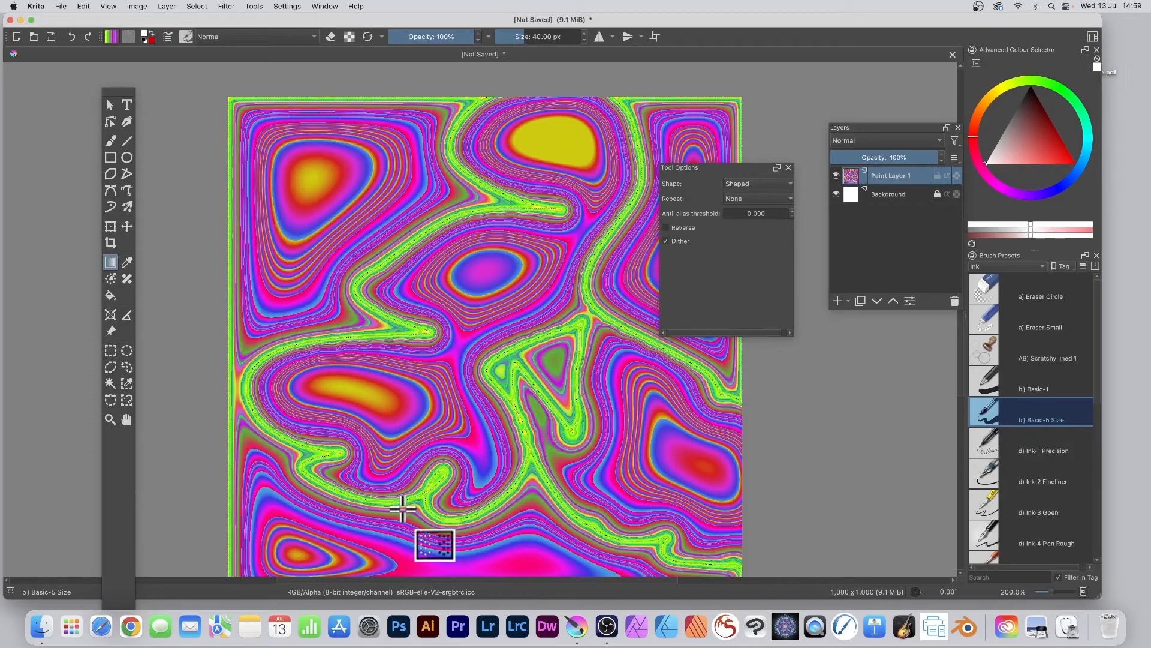
- Undo the gradient fill of the inverted selection
{"action": "left_click_drag", "start_coordinate": [680, 167], "coordinate": [711, 167]}
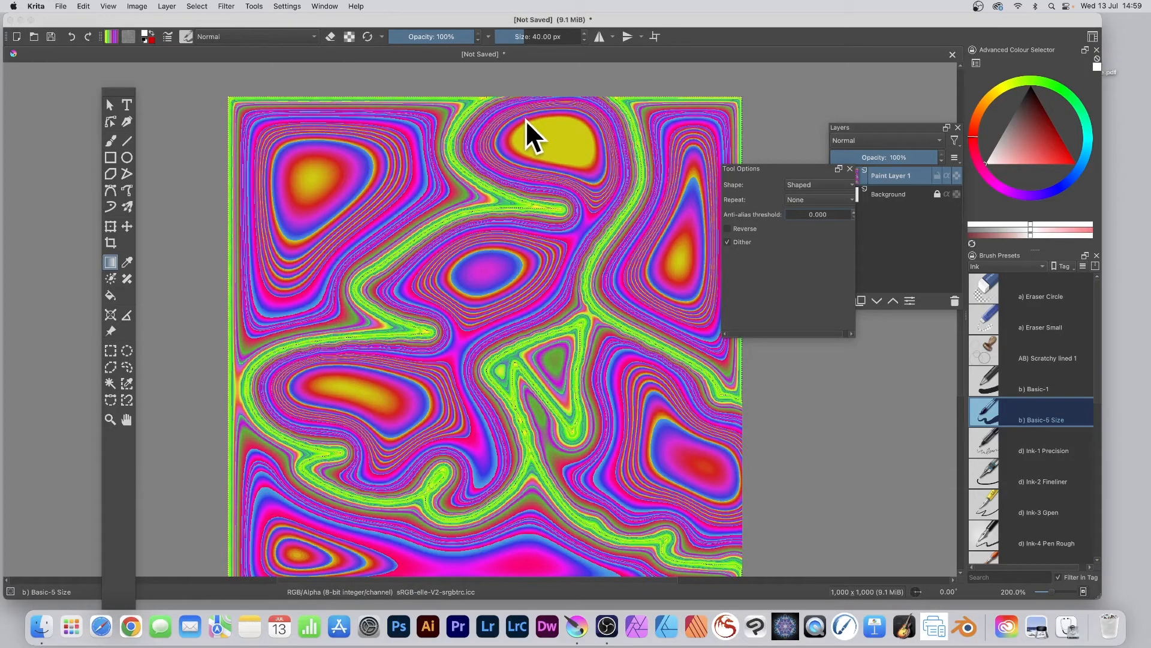
{"action": "left_click", "coordinate": [87, 4]}
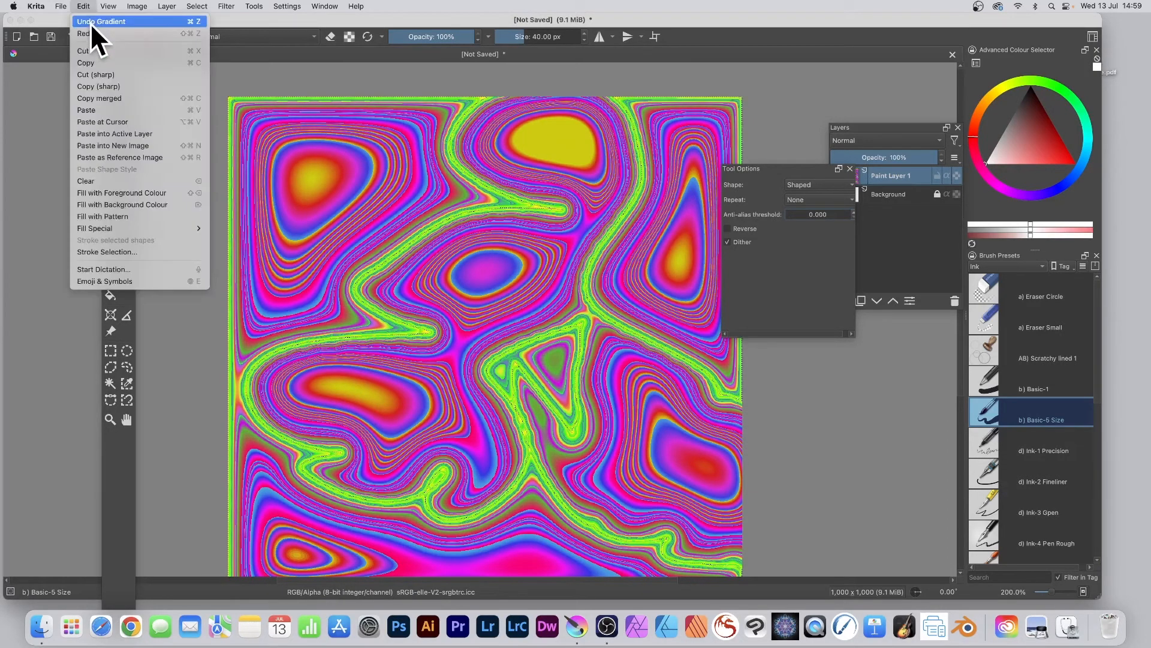
{"action": "left_click", "coordinate": [92, 23]}
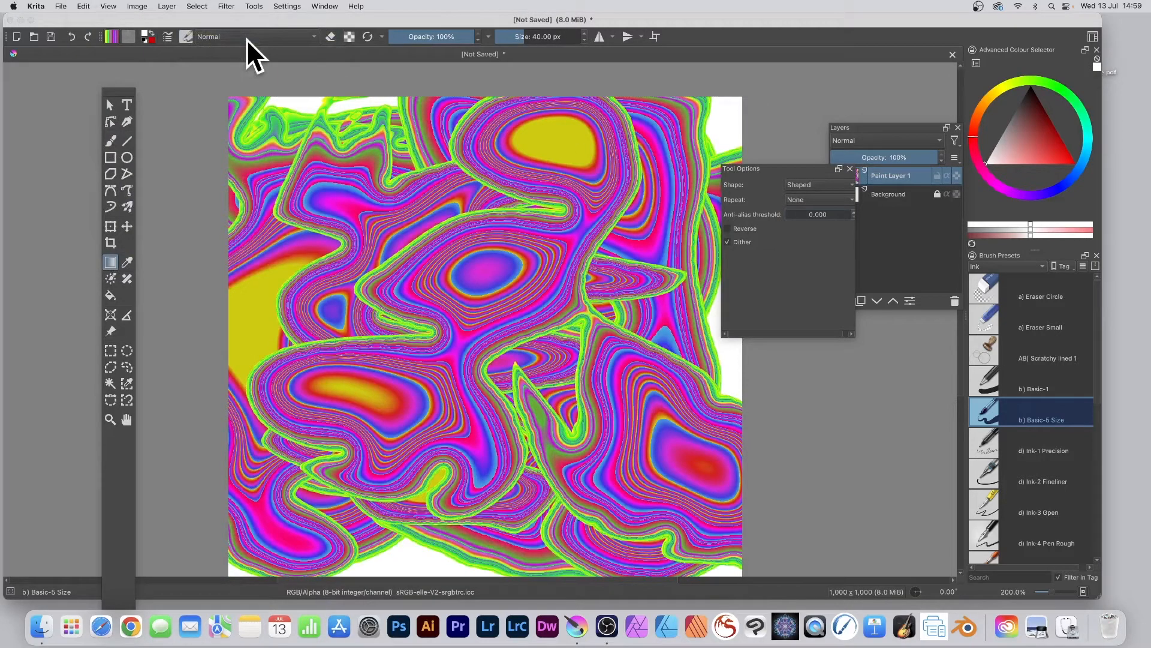
- Add a new paint layer above Paint Layer 1 and move the layer list so its entries are uncovered
{"action": "left_click", "coordinate": [167, 6]}
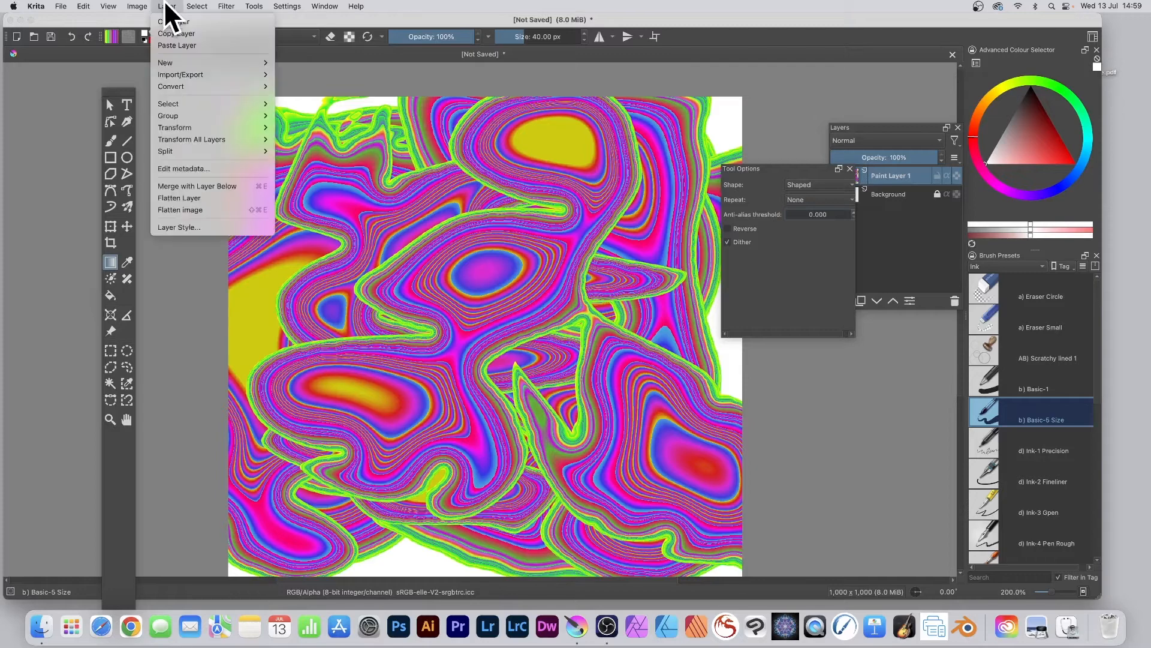
{"action": "mouse_move", "coordinate": [184, 62]}
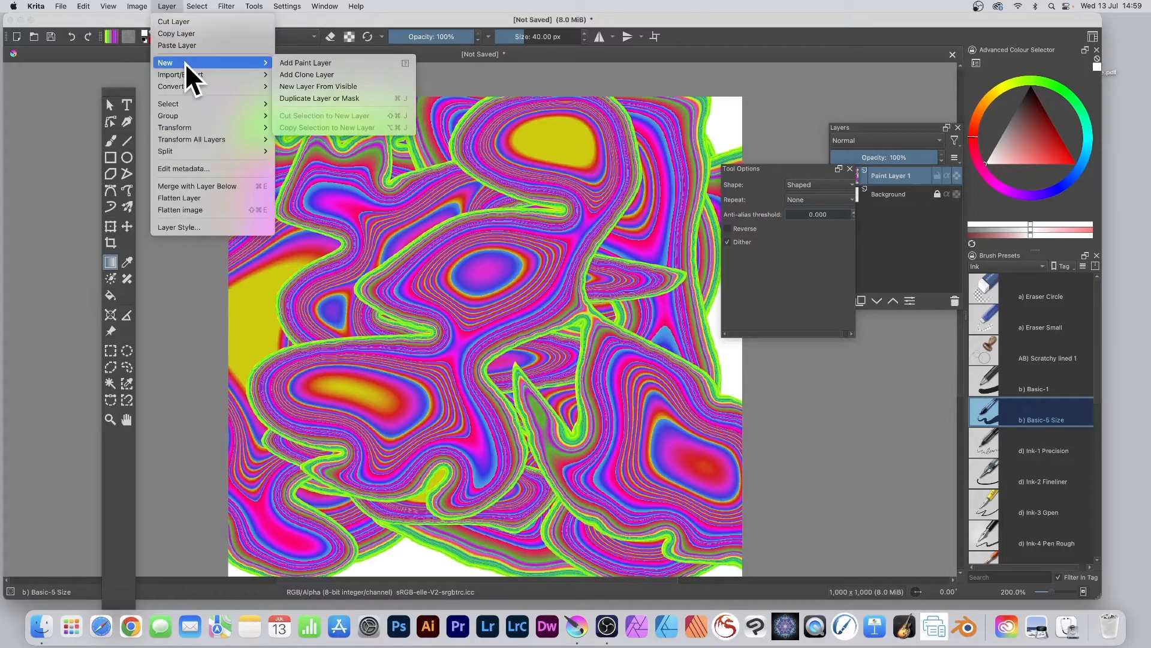
{"action": "left_click", "coordinate": [324, 62]}
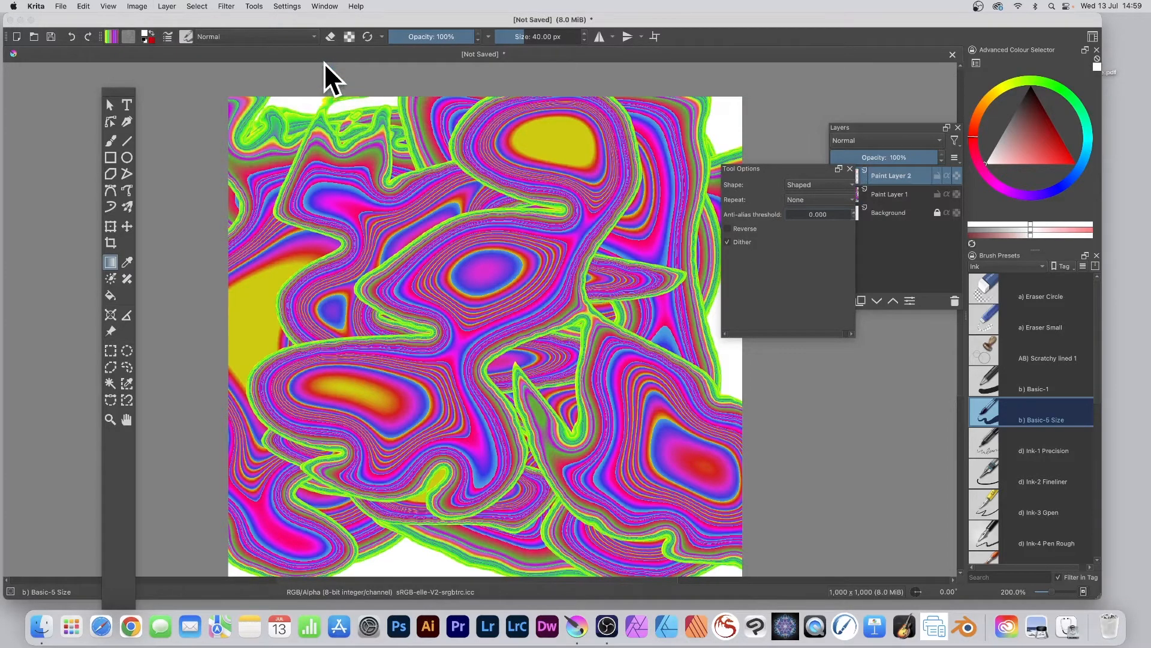
{"action": "left_click_drag", "start_coordinate": [873, 128], "coordinate": [688, 93]}
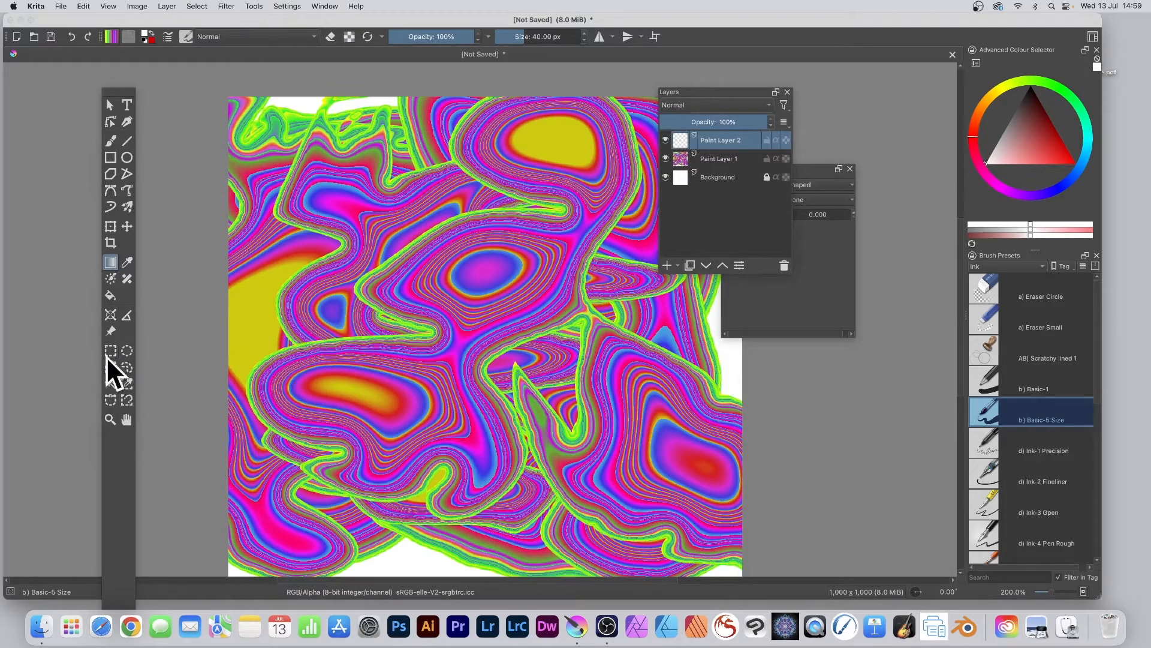
- Fill a nearly circular selection about 483 by 478 px at the canvas centre with the shaped gradient on the new layer, and deselect
{"action": "left_click", "coordinate": [126, 350]}
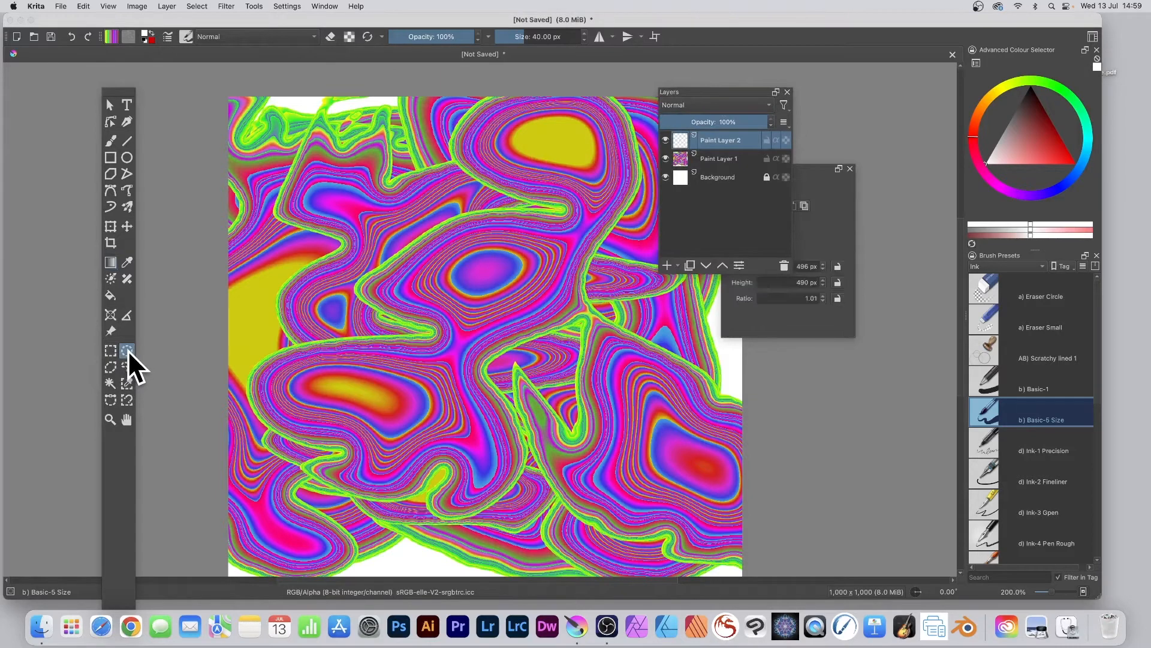
{"action": "left_click_drag", "start_coordinate": [333, 197], "coordinate": [580, 445]}
{"action": "left_click", "coordinate": [805, 169]}
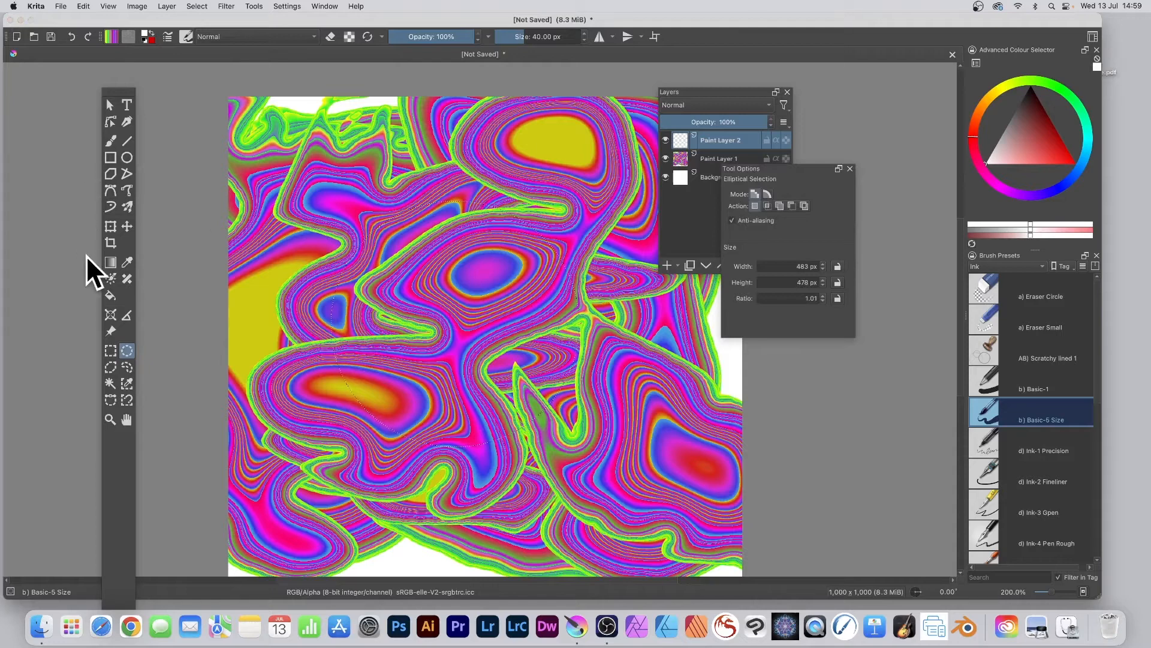
{"action": "left_click", "coordinate": [111, 262]}
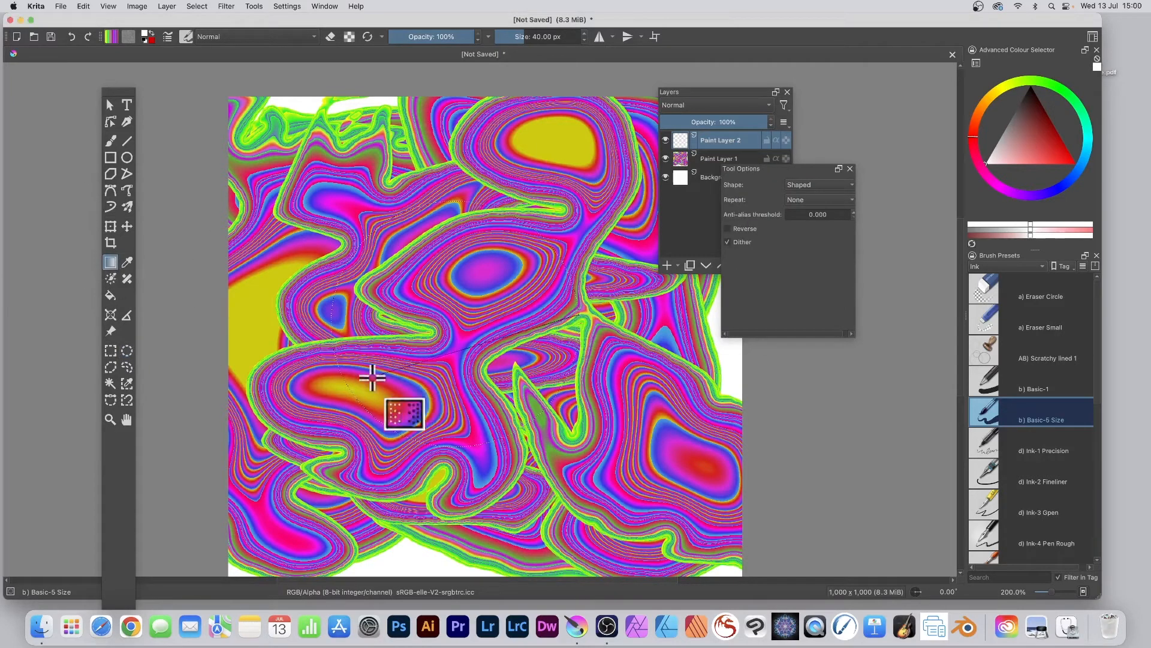
{"action": "left_click_drag", "start_coordinate": [366, 367], "coordinate": [346, 401]}
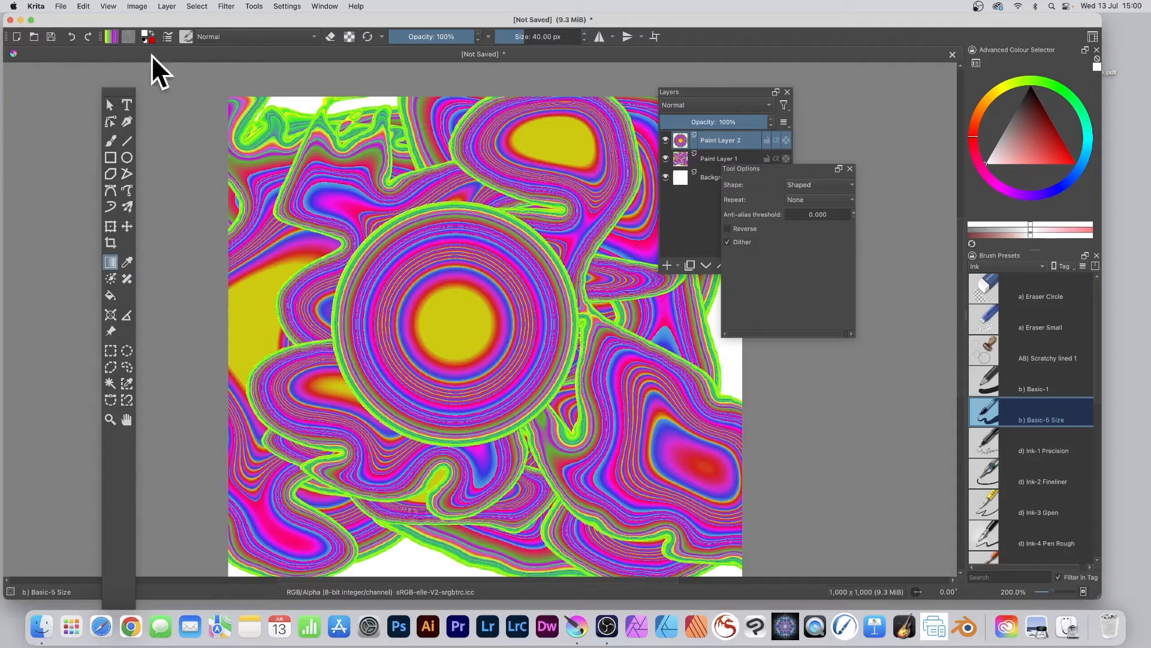
{"action": "left_click", "coordinate": [197, 6]}
{"action": "left_click", "coordinate": [210, 33]}
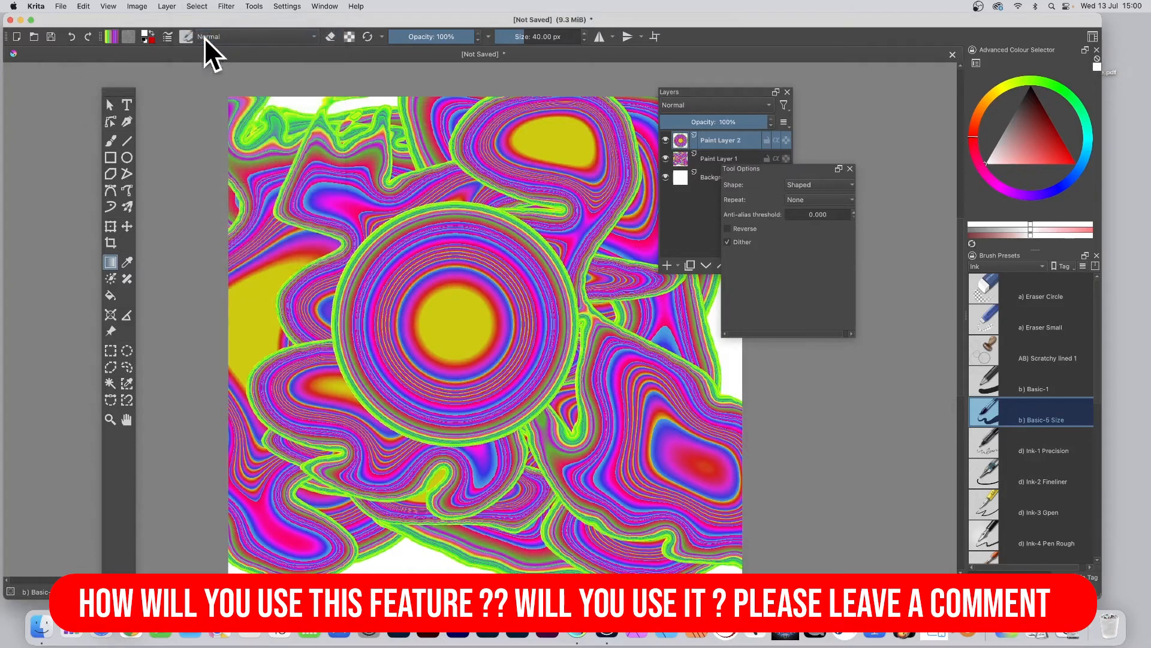
- Move the gradient circle to the canvas's upper left and place a duplicate of its layer toward the lower right
{"action": "left_click", "coordinate": [128, 225]}
{"action": "mouse_move", "coordinate": [472, 300]}
{"action": "left_mouse_down"}
{"action": "mouse_move", "coordinate": [349, 214]}
{"action": "mouse_move", "coordinate": [447, 244]}
{"action": "mouse_move", "coordinate": [309, 172]}
{"action": "mouse_move", "coordinate": [381, 211]}
{"action": "mouse_move", "coordinate": [369, 208]}
{"action": "left_mouse_up"}
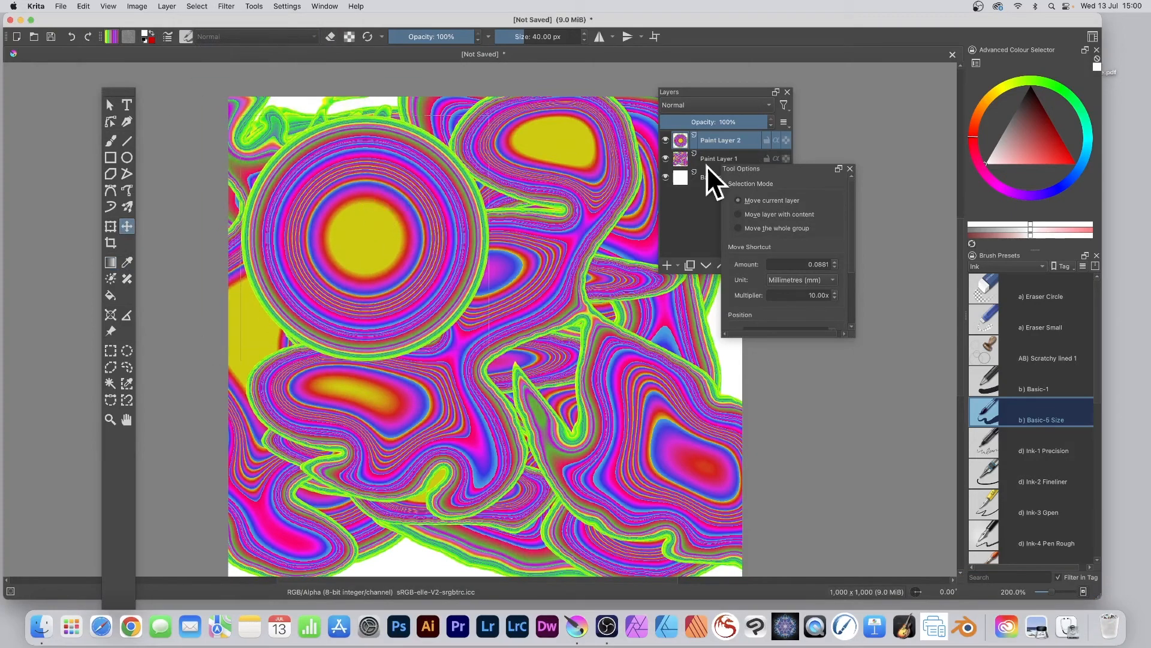
{"action": "right_click", "coordinate": [725, 139]}
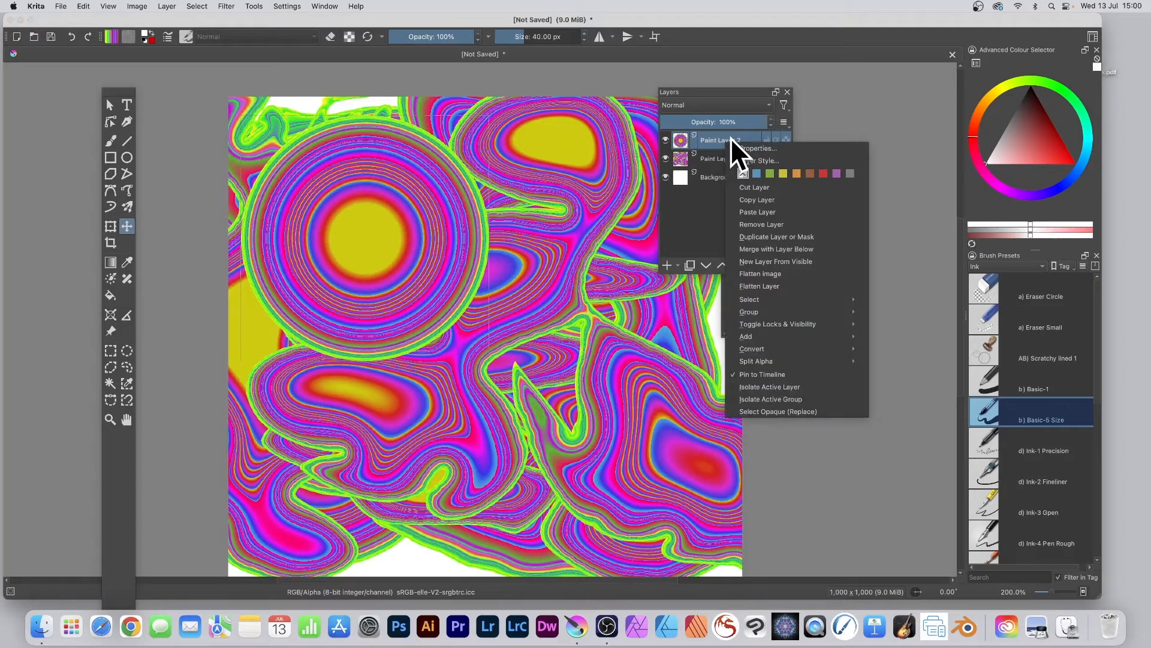
{"action": "left_click", "coordinate": [772, 237]}
{"action": "mouse_move", "coordinate": [449, 207]}
{"action": "left_mouse_down"}
{"action": "mouse_move", "coordinate": [410, 201]}
{"action": "mouse_move", "coordinate": [586, 375]}
{"action": "mouse_move", "coordinate": [591, 359]}
{"action": "left_mouse_up"}
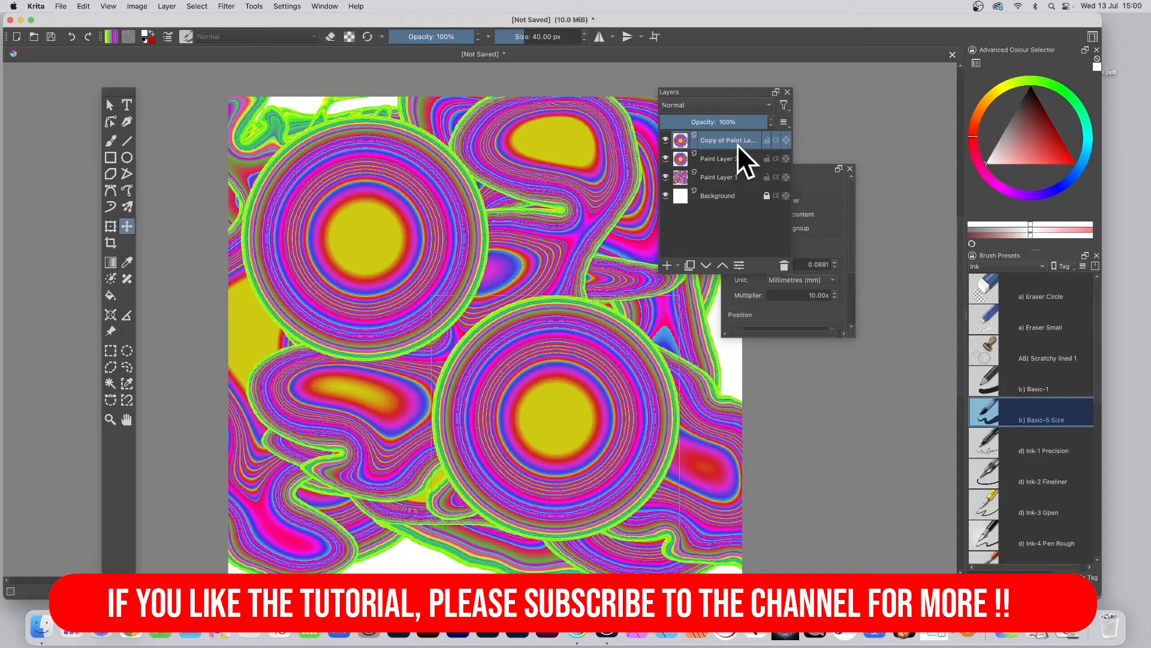
- Place another duplicate of the circle layer in the canvas's lower left corner and flatten the image
{"action": "right_click", "coordinate": [722, 138]}
{"action": "left_click", "coordinate": [775, 233]}
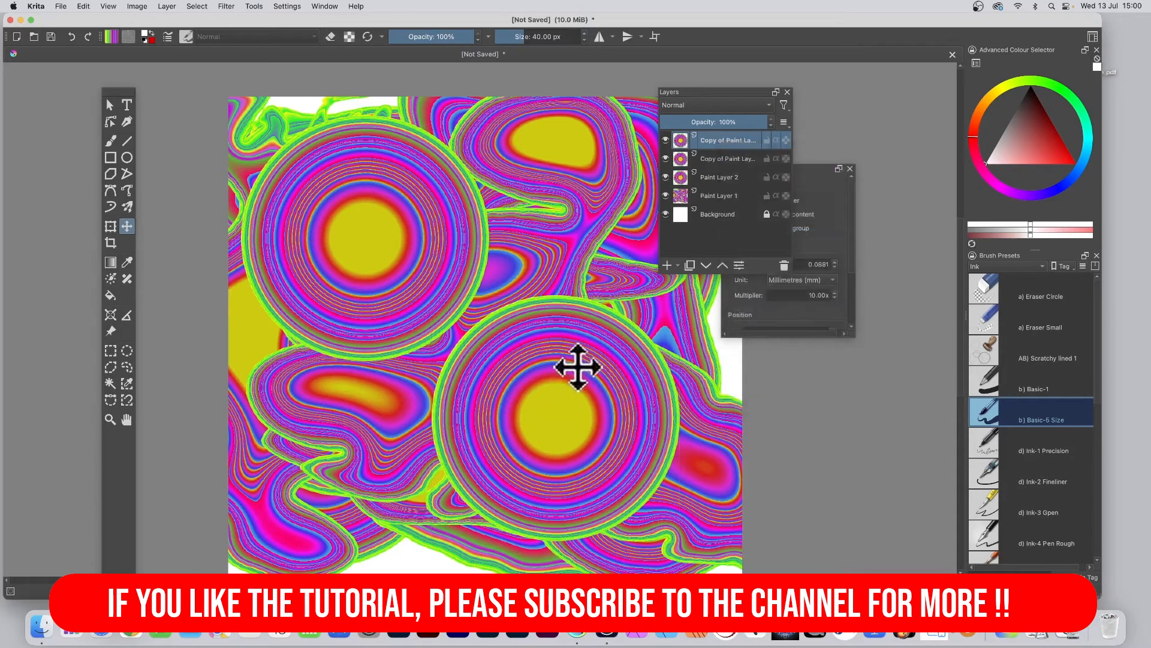
{"action": "left_click_drag", "start_coordinate": [578, 367], "coordinate": [315, 427]}
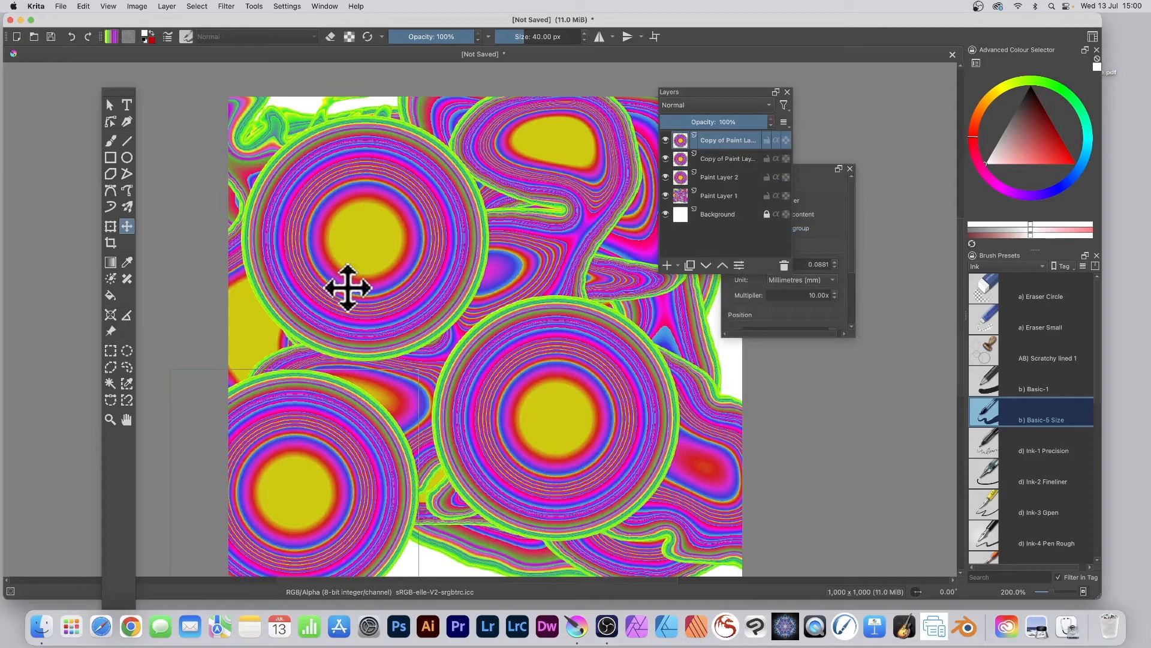
{"action": "left_click", "coordinate": [163, 5]}
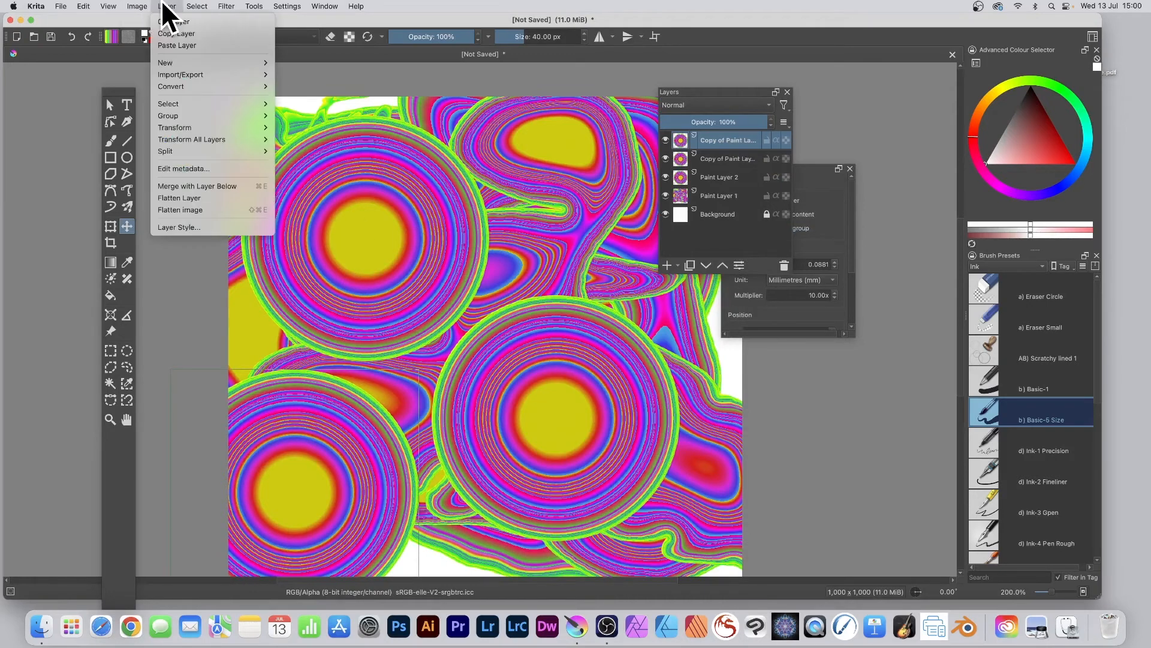
{"action": "left_click", "coordinate": [207, 209]}
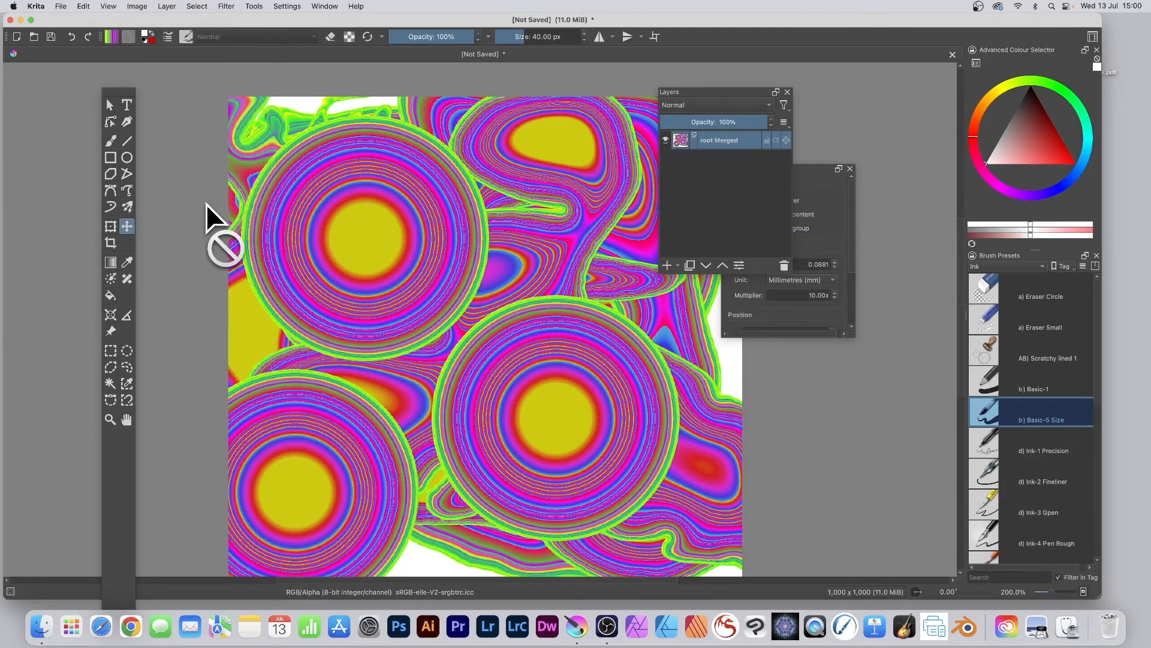